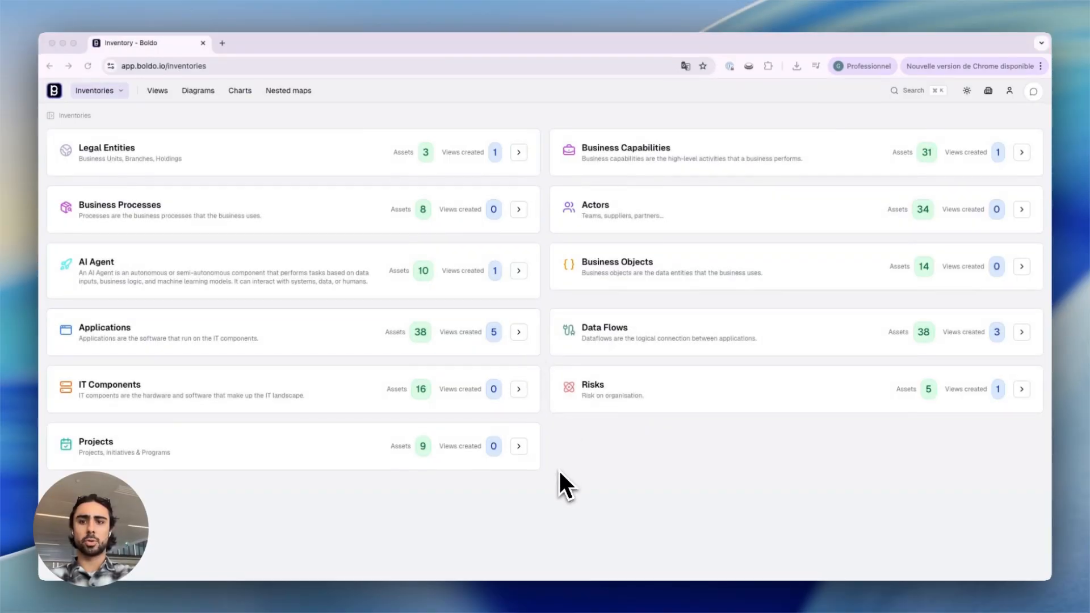
Step: Open the Applications inventory and start a new application asset named "Boldo app"
{"action": "left_click", "coordinate": [333, 333]}
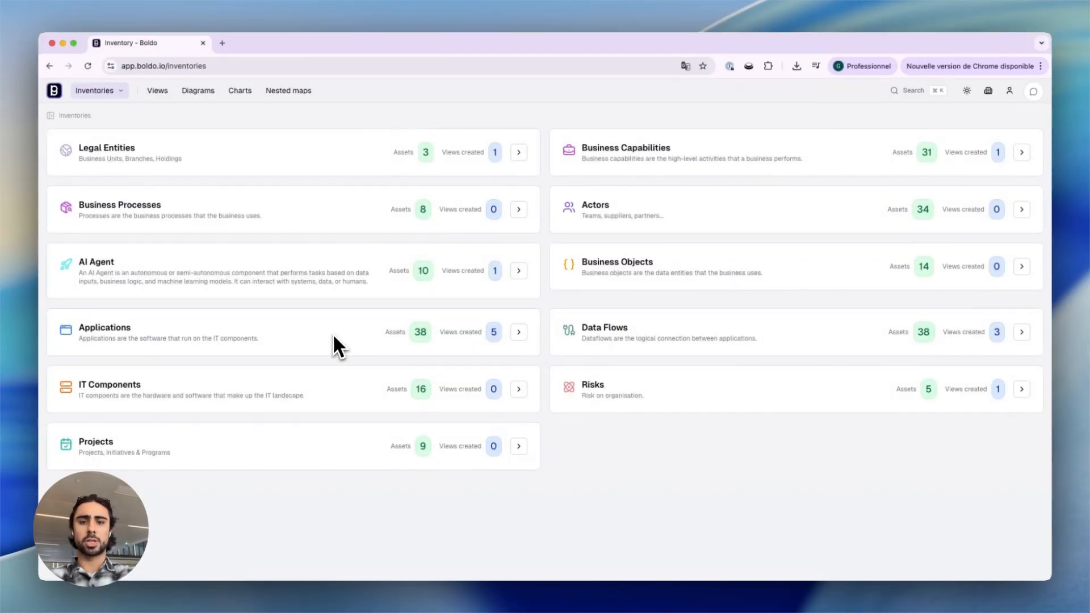
{"action": "left_click", "coordinate": [121, 327]}
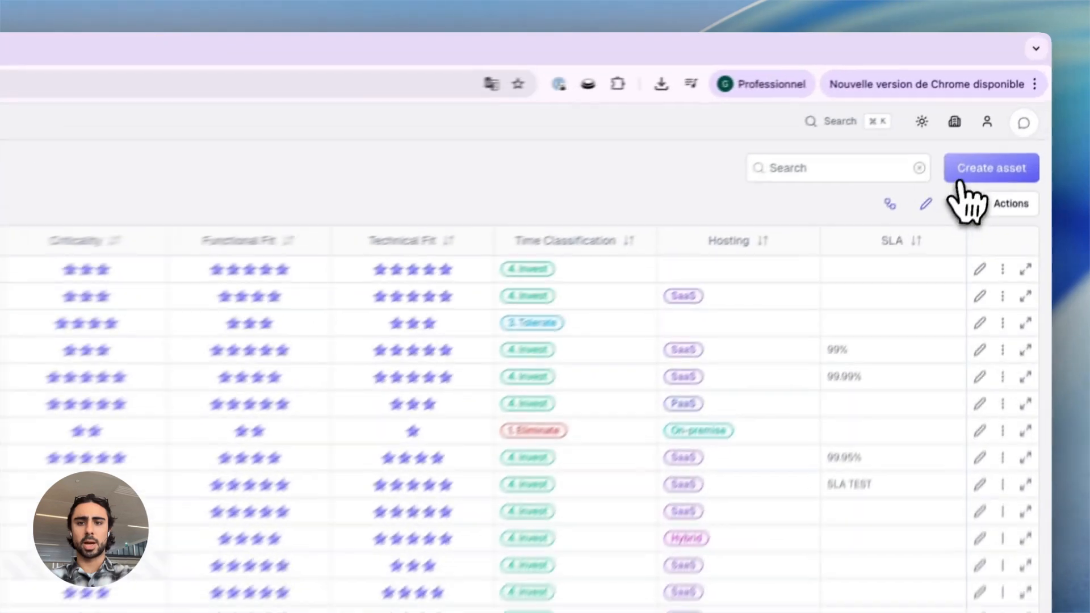
{"action": "left_click", "coordinate": [965, 198]}
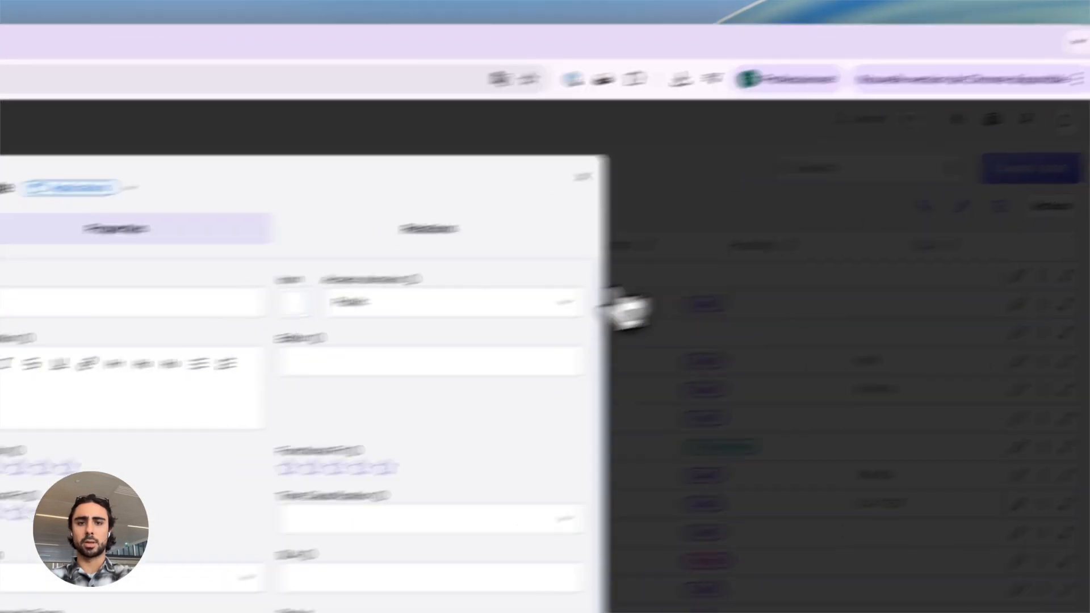
{"action": "type", "text": "Boldo app"}
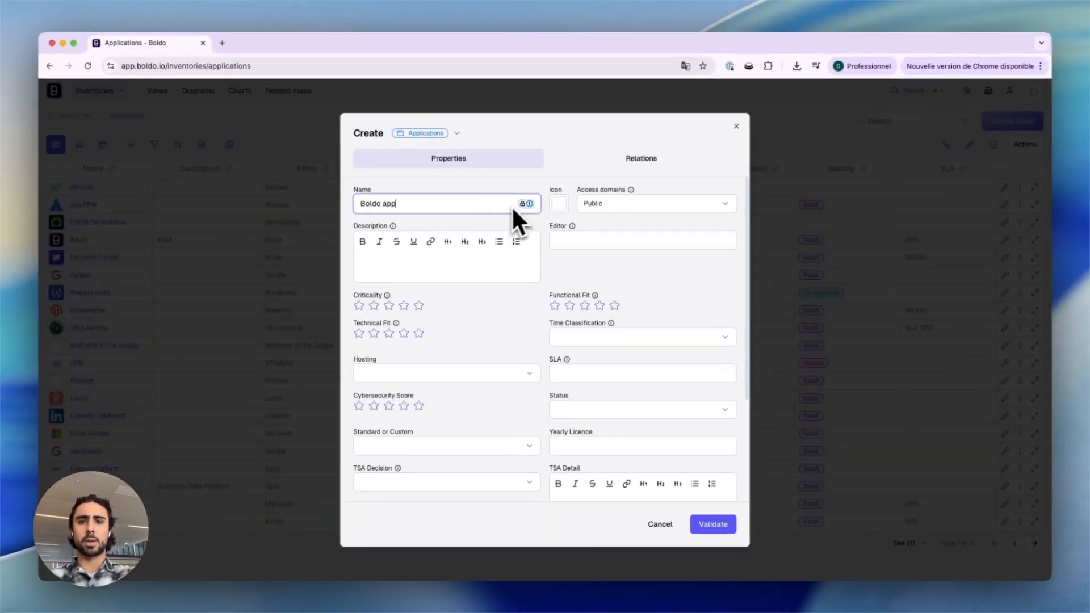
{"action": "left_click", "coordinate": [492, 267]}
{"action": "left_click", "coordinate": [568, 241]}
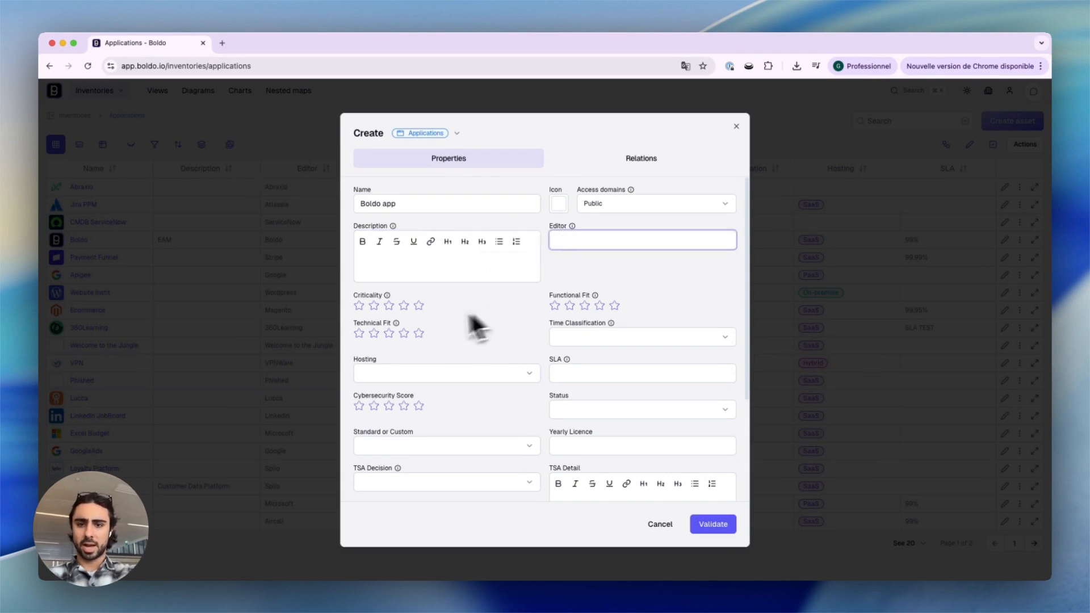
Step: Rate the new application's criticality four stars and set its hosting to SaaS
{"action": "left_click", "coordinate": [404, 307]}
{"action": "left_click", "coordinate": [416, 376]}
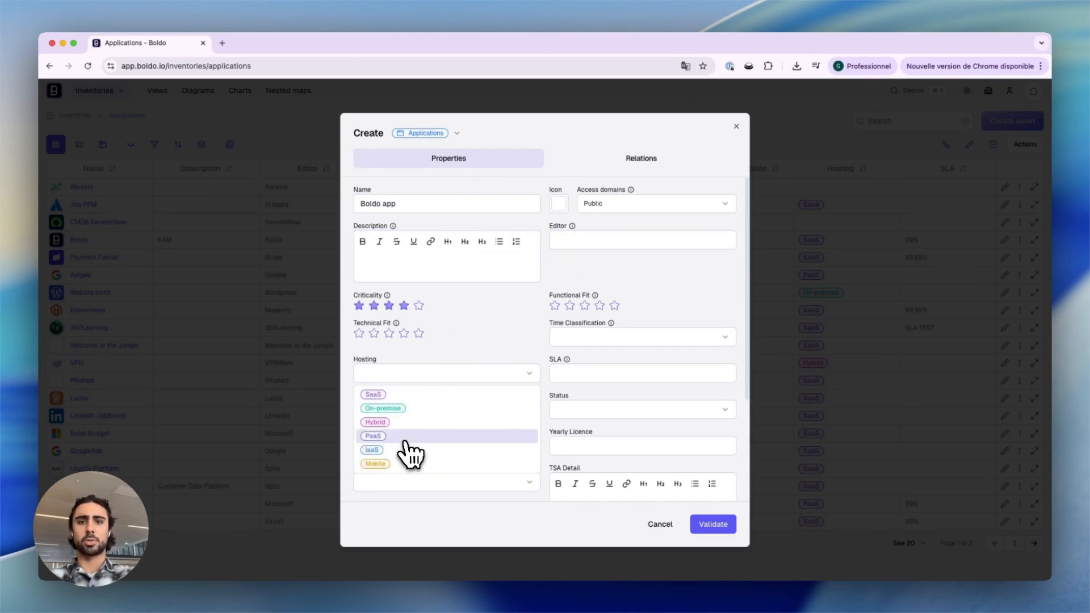
{"action": "left_click", "coordinate": [404, 395]}
{"action": "left_click", "coordinate": [490, 311]}
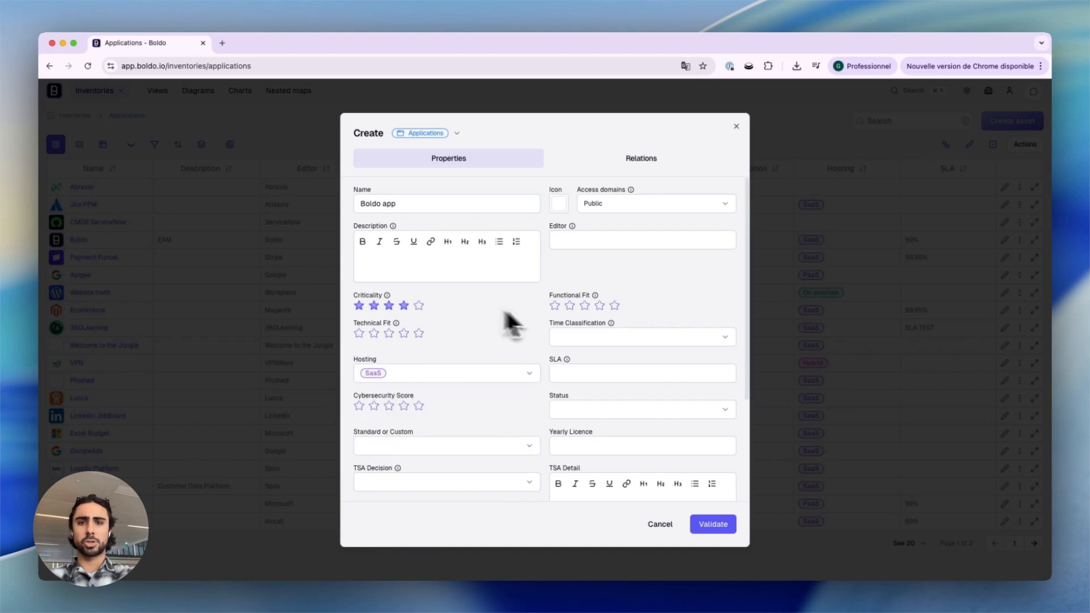
Step: Set the application's functional fit to five stars
{"action": "left_click", "coordinate": [605, 341]}
{"action": "left_click", "coordinate": [632, 289]}
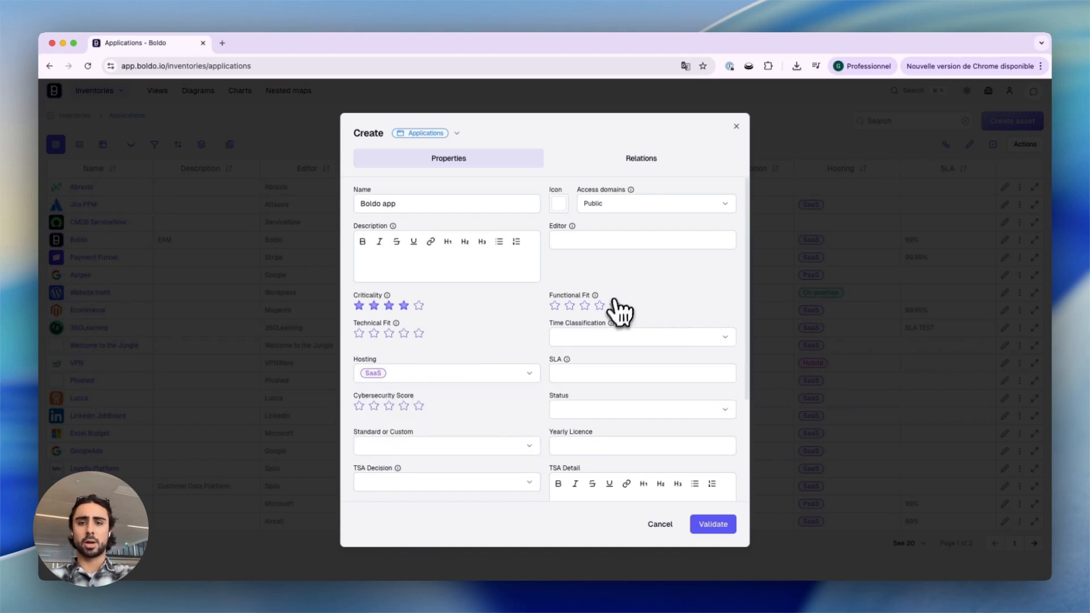
{"action": "left_click", "coordinate": [614, 305]}
Step: Browse the application's relations and validate the new asset
{"action": "left_click", "coordinate": [626, 169]}
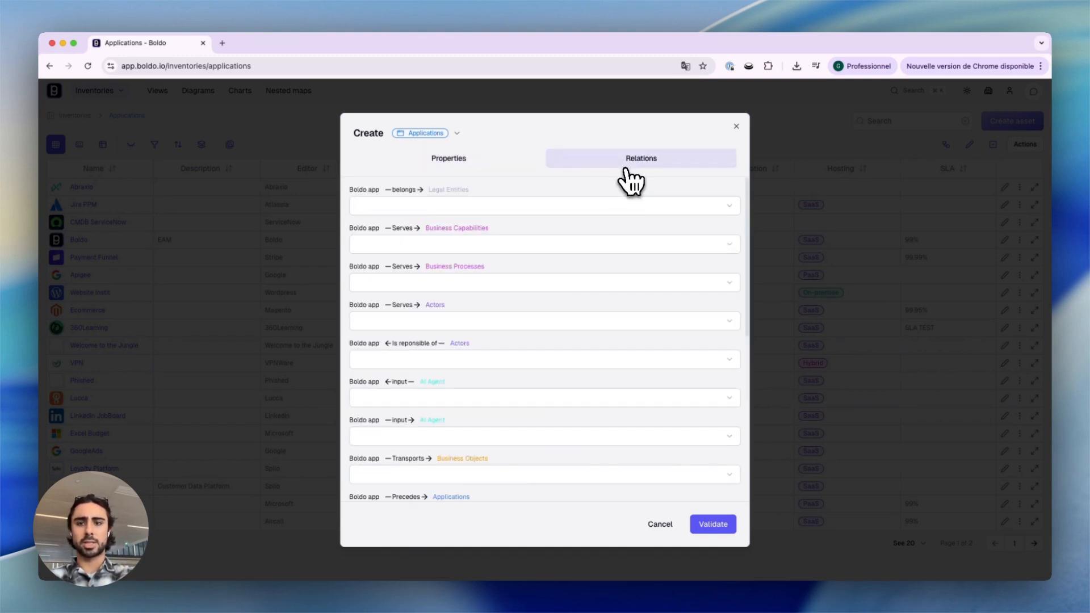
{"action": "scroll", "coordinate": [499, 431], "scroll_direction": "down", "scroll_amount": 2}
{"action": "left_click", "coordinate": [494, 435]}
{"action": "key", "text": "Escape"}
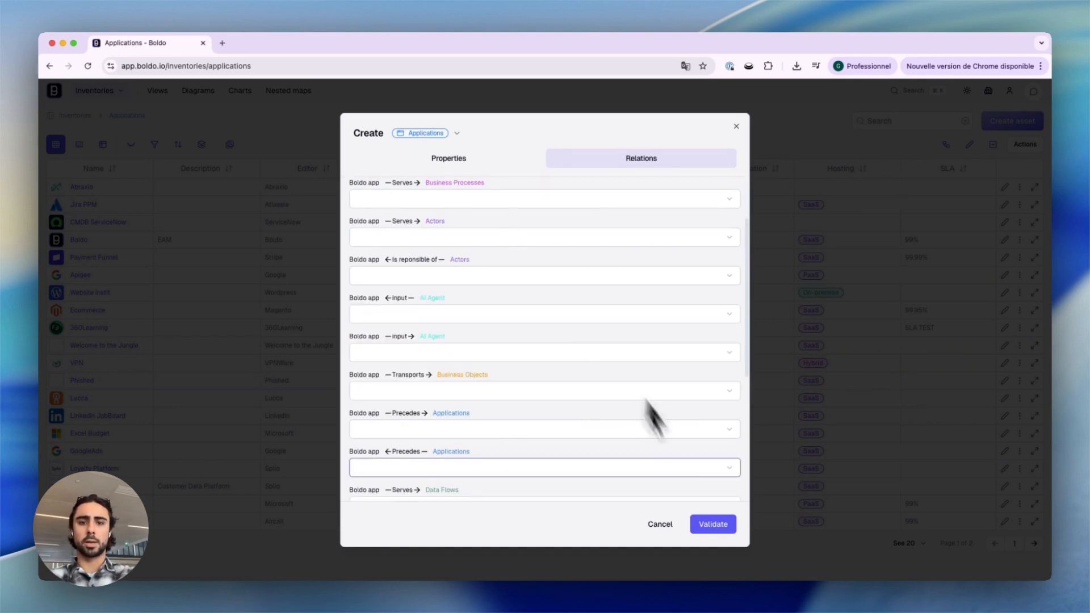
{"action": "left_click", "coordinate": [713, 524]}
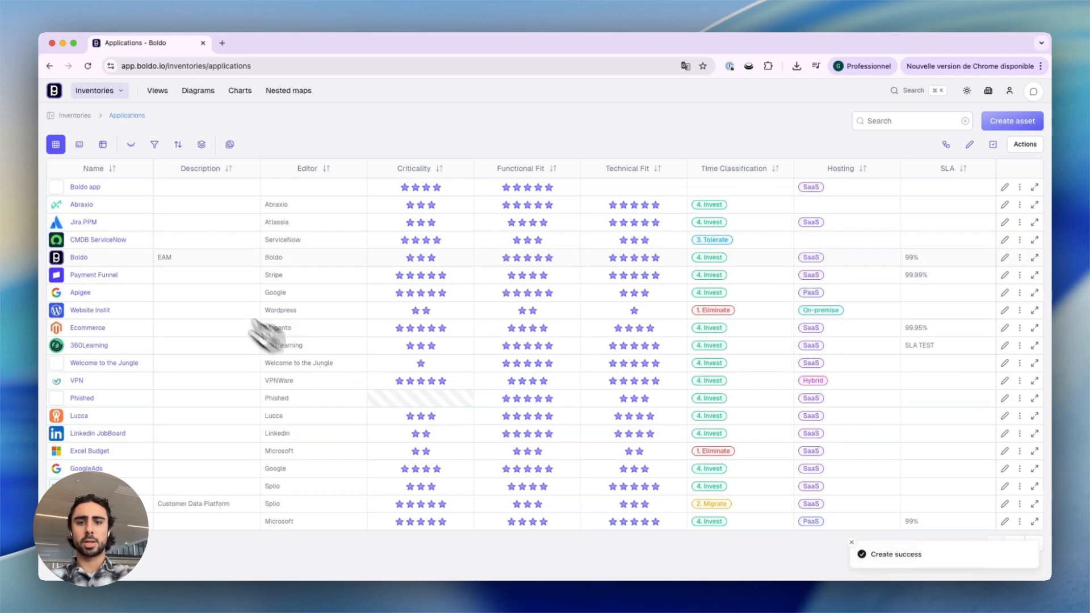
Step: Open the Boldo App asset page and view its related assets
{"action": "left_click", "coordinate": [94, 189]}
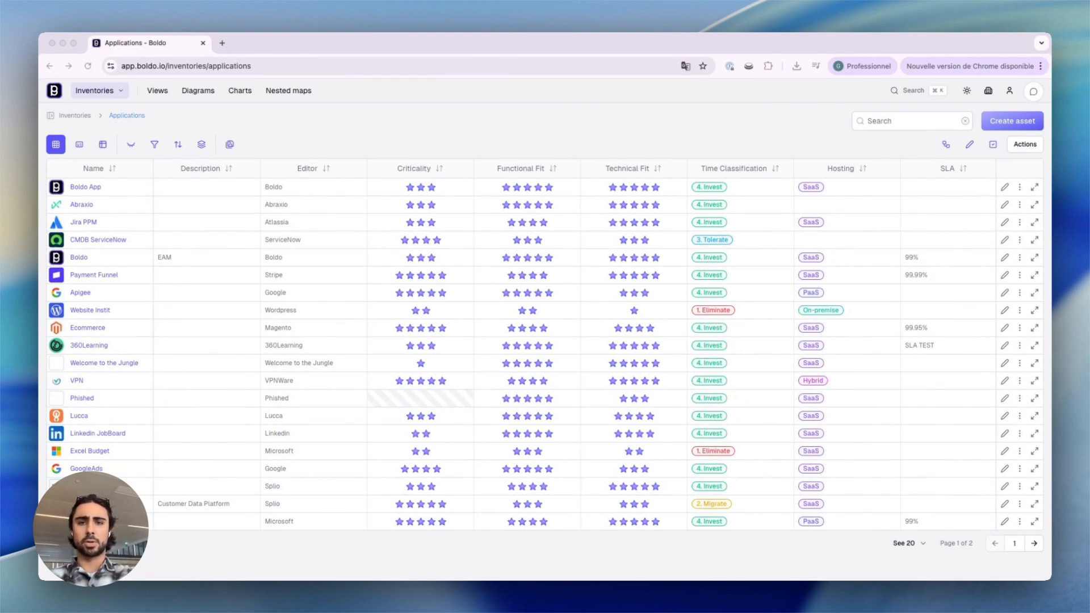
{"action": "left_click", "coordinate": [91, 188]}
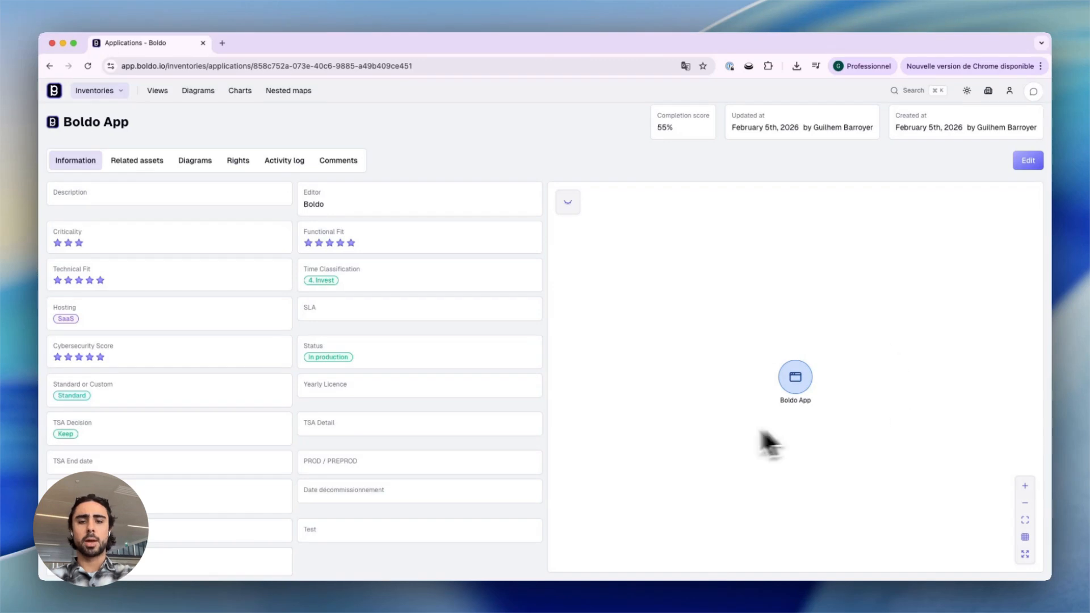
{"action": "left_click", "coordinate": [151, 161]}
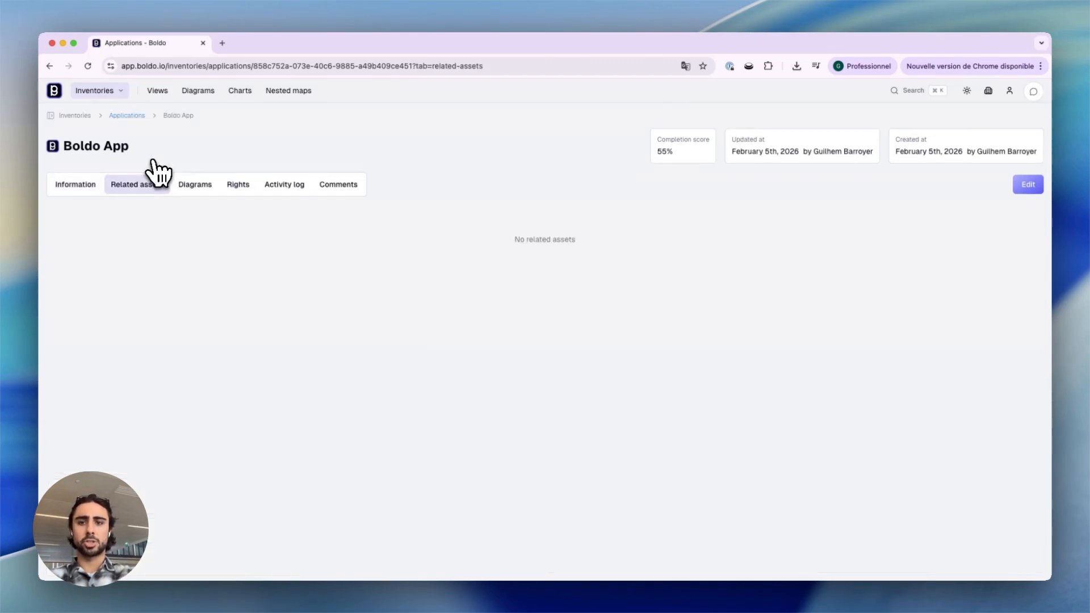
Step: Edit Boldo App's relations to add a new "Architecture Team" actor as responsible for it, then validate
{"action": "left_click", "coordinate": [1028, 184]}
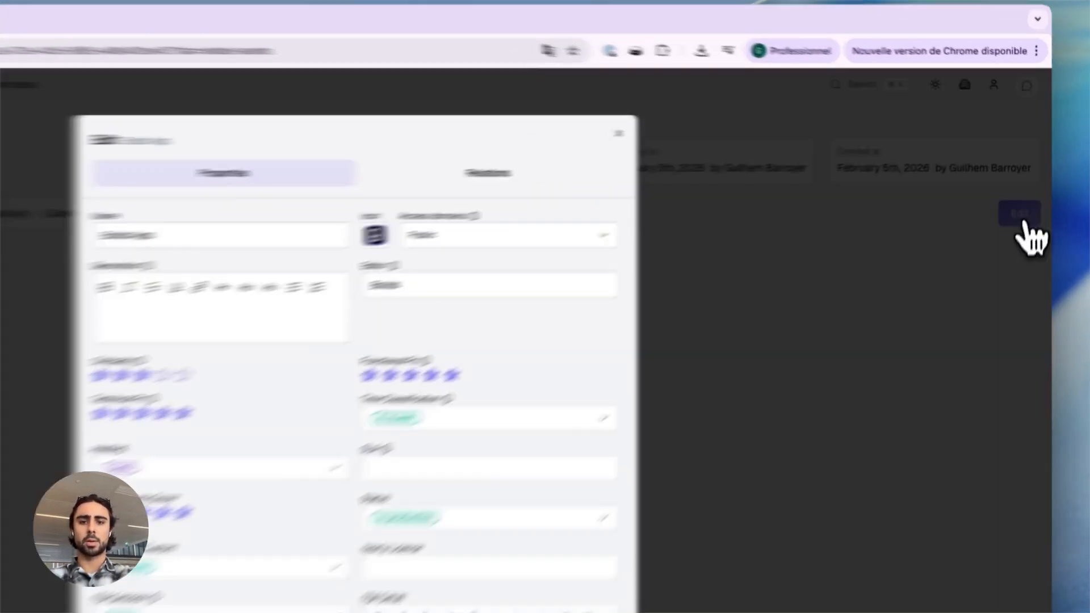
{"action": "left_click", "coordinate": [641, 154]}
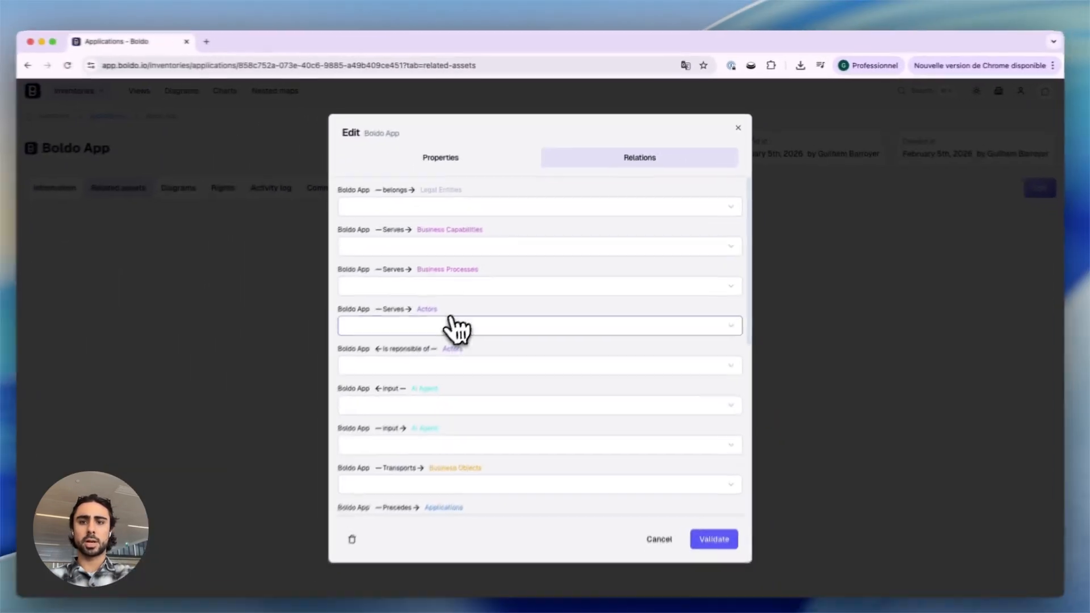
{"action": "left_click", "coordinate": [436, 367]}
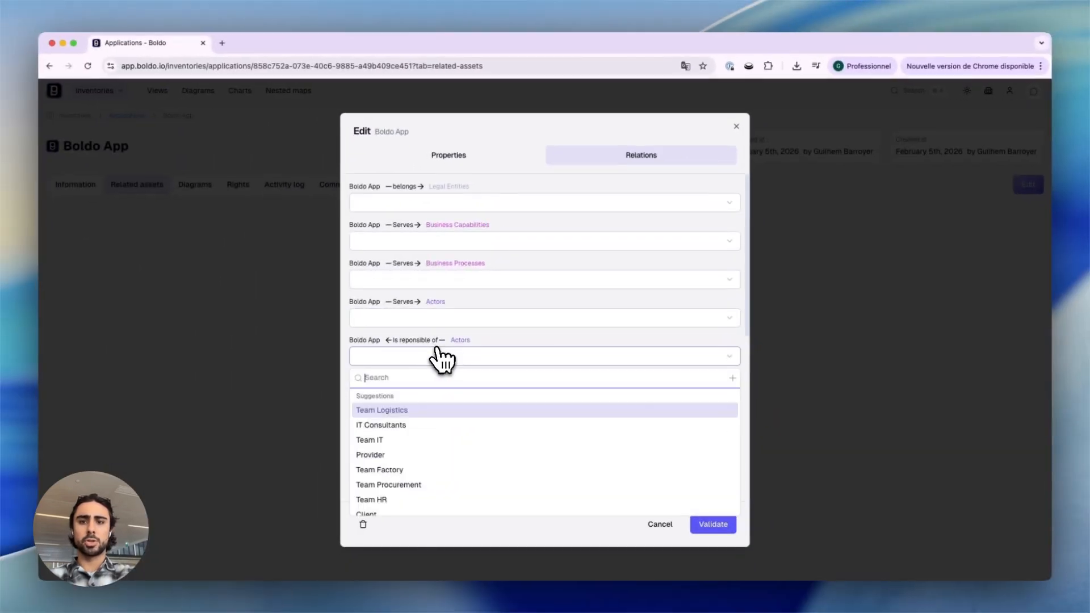
{"action": "type", "text": "Architecture Team"}
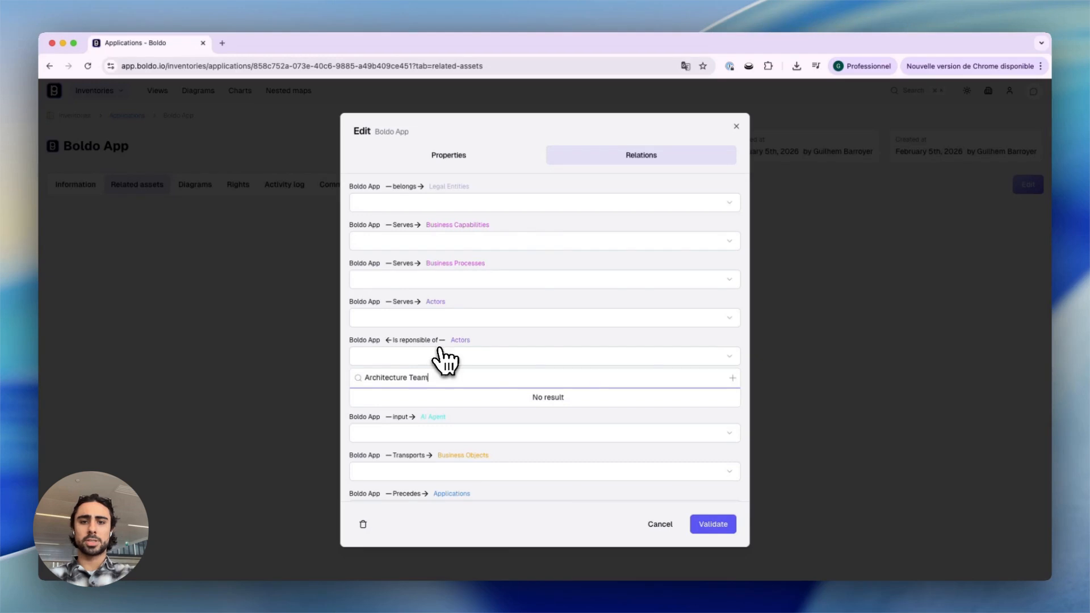
{"action": "left_click", "coordinate": [732, 378]}
{"action": "left_click", "coordinate": [707, 395]}
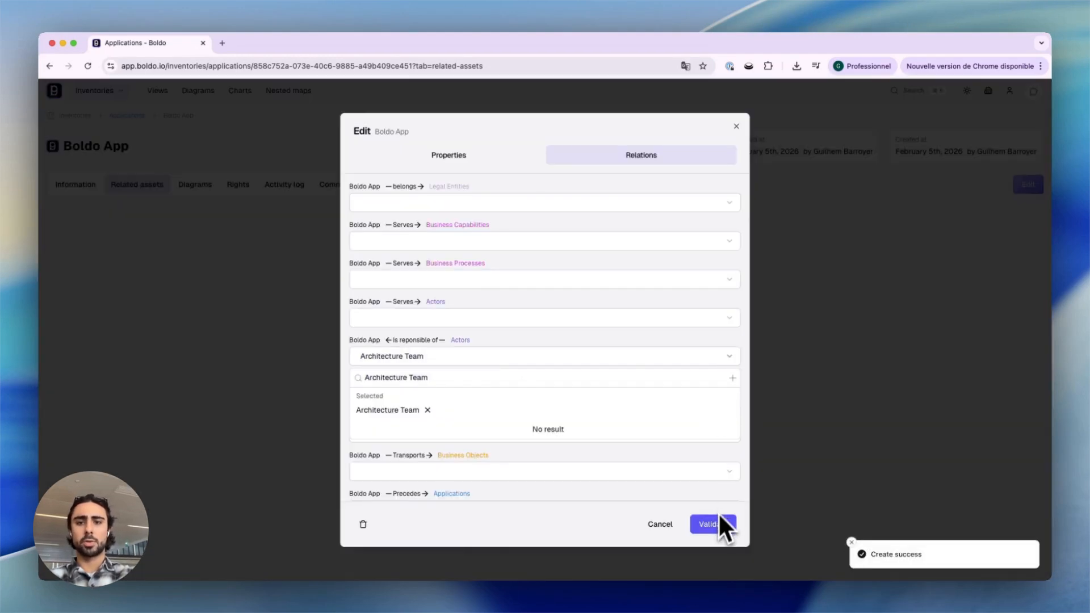
{"action": "left_click", "coordinate": [714, 524]}
{"action": "left_click", "coordinate": [716, 525]}
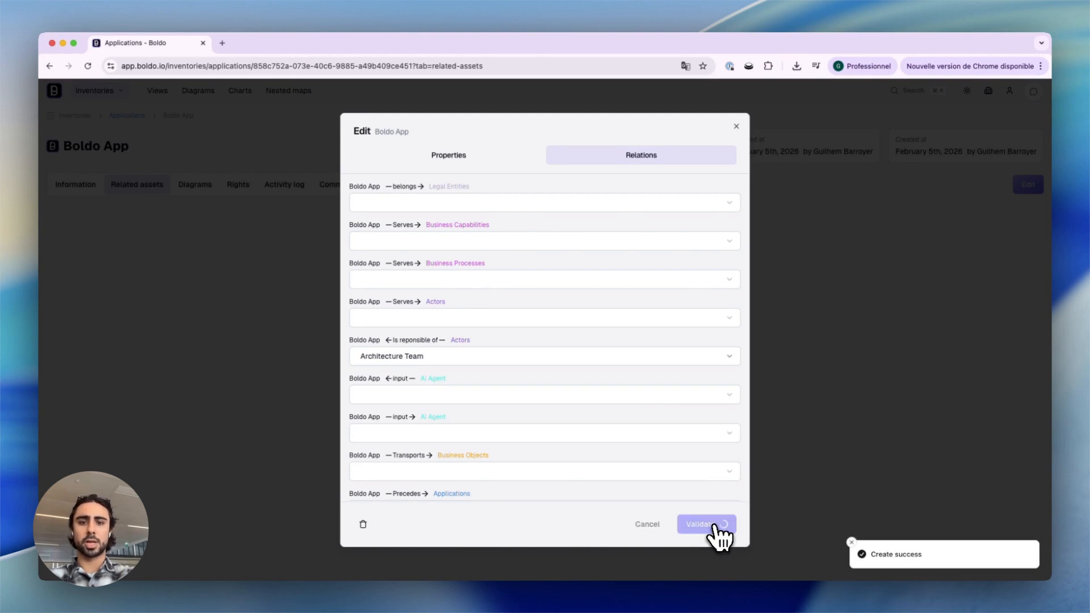
Step: From the global search, create an application named "Boldo app" and validate it
{"action": "left_click", "coordinate": [67, 188]}
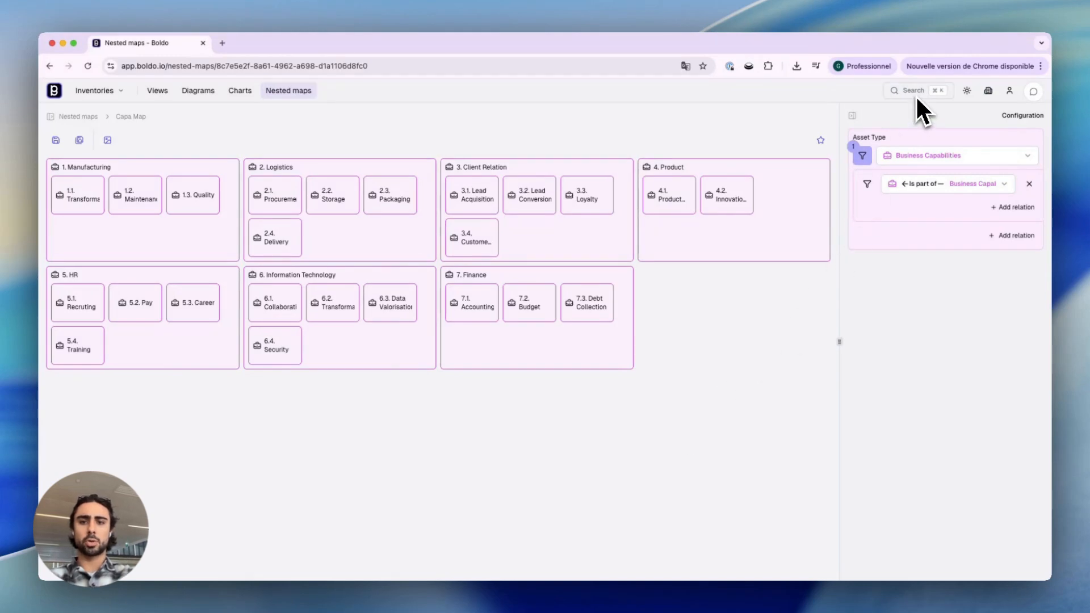
{"action": "left_click", "coordinate": [916, 92]}
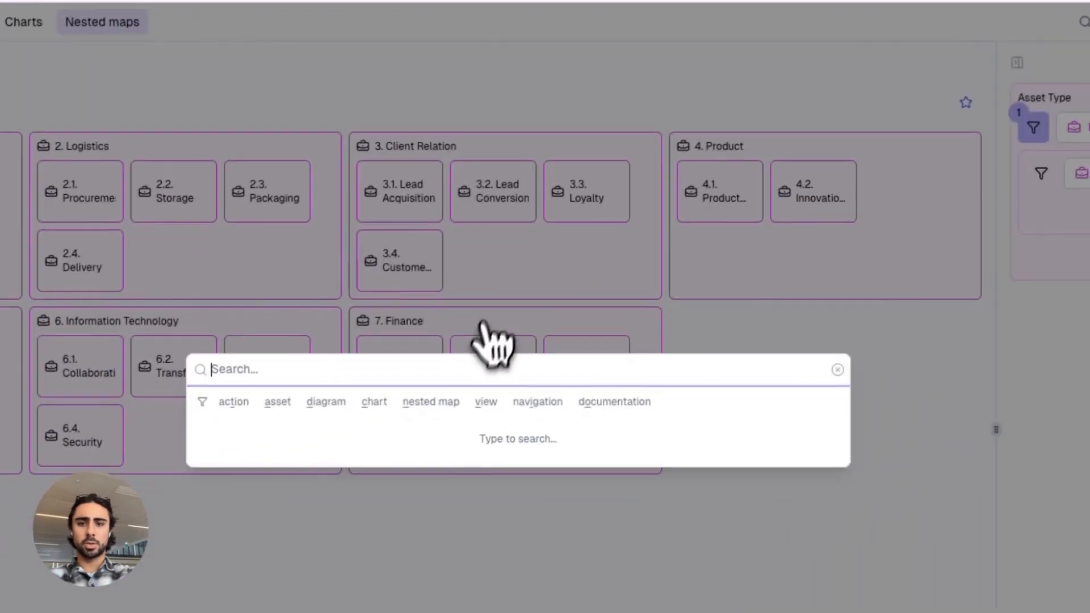
{"action": "type", "text": "create"}
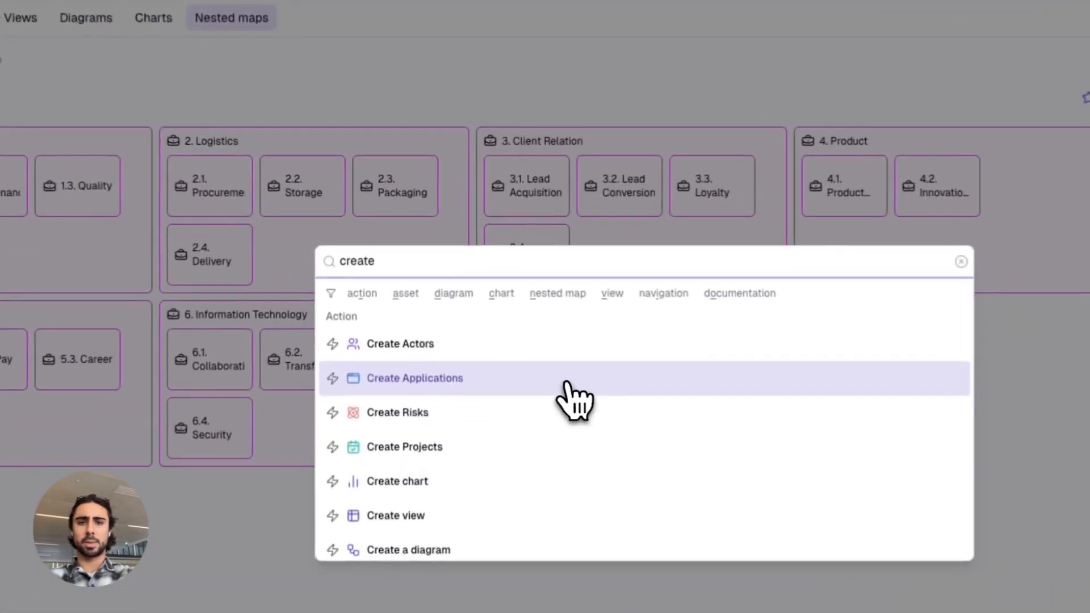
{"action": "left_click", "coordinate": [509, 330]}
{"action": "left_click", "coordinate": [461, 199]}
{"action": "type", "text": "Bold"}
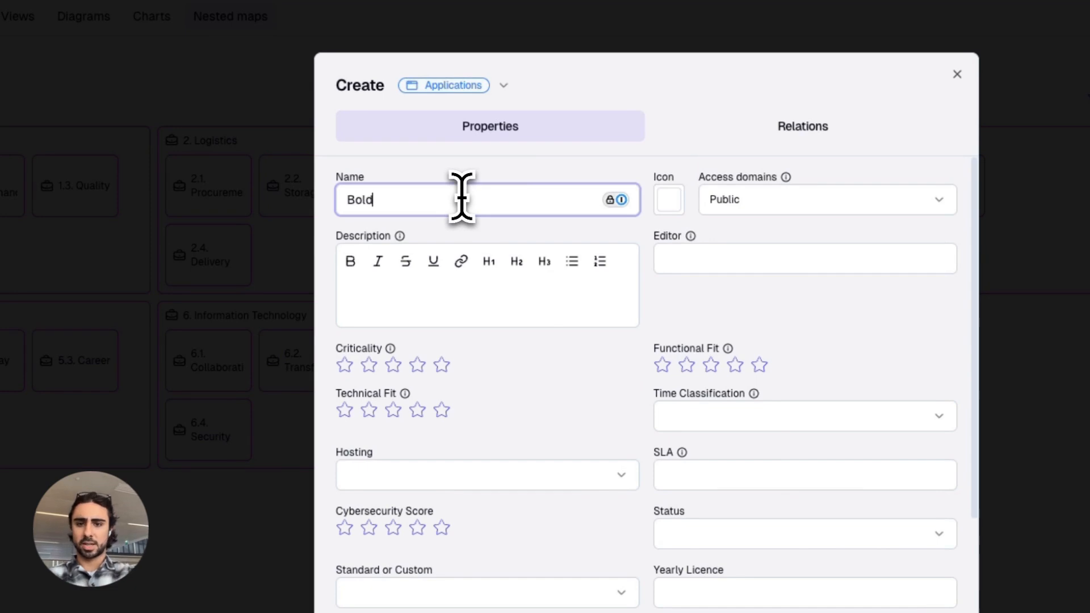
{"action": "type", "text": "o app"}
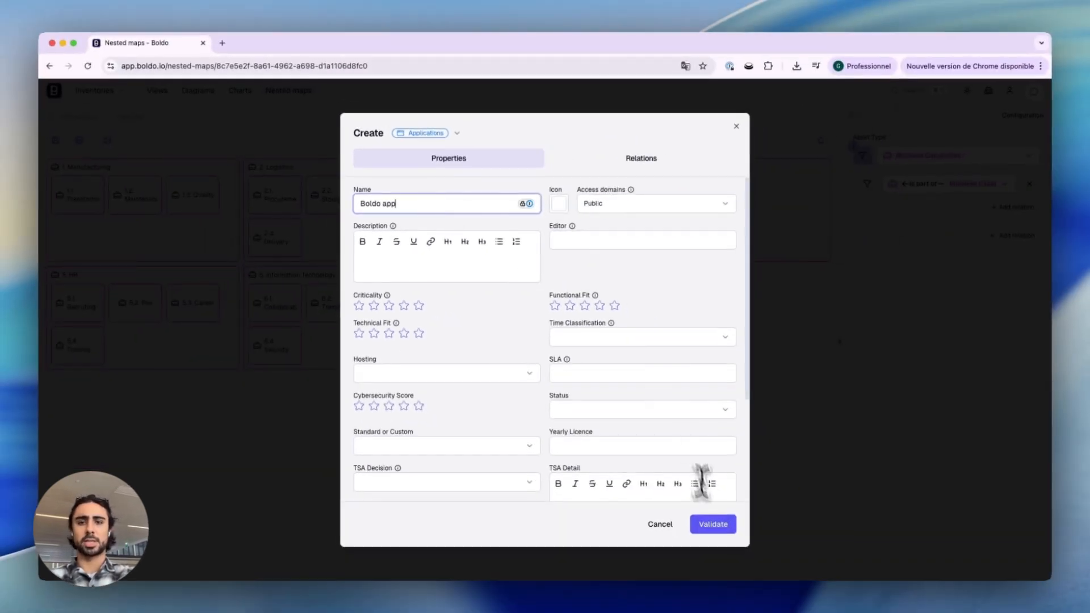
{"action": "left_click", "coordinate": [714, 525]}
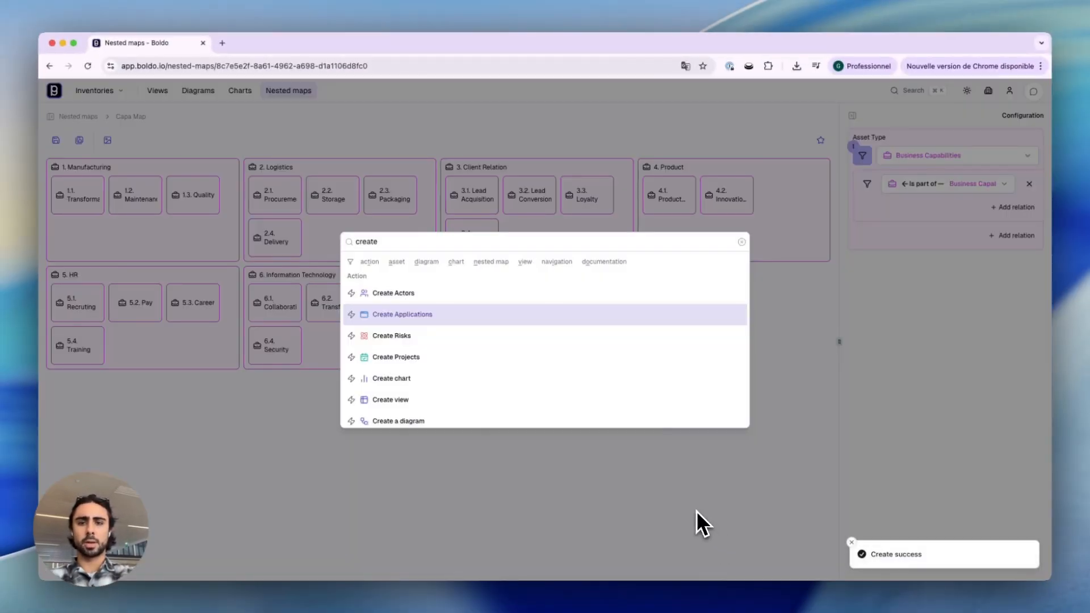
Step: Open the Applications inventory and select the new Boldo app entry
{"action": "left_click", "coordinate": [696, 510]}
{"action": "left_click", "coordinate": [100, 92]}
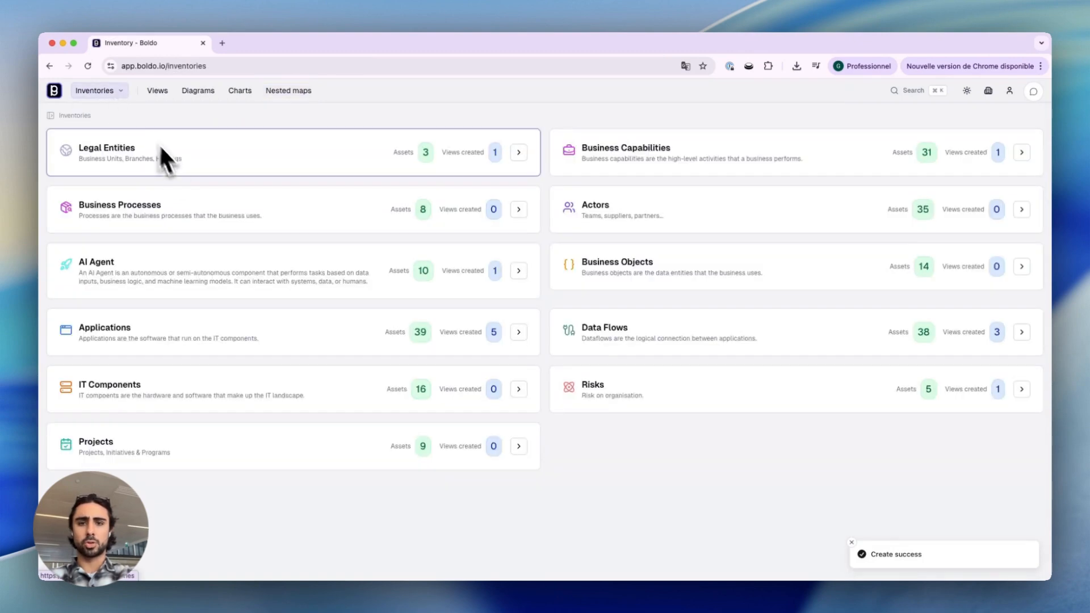
{"action": "left_click", "coordinate": [100, 333]}
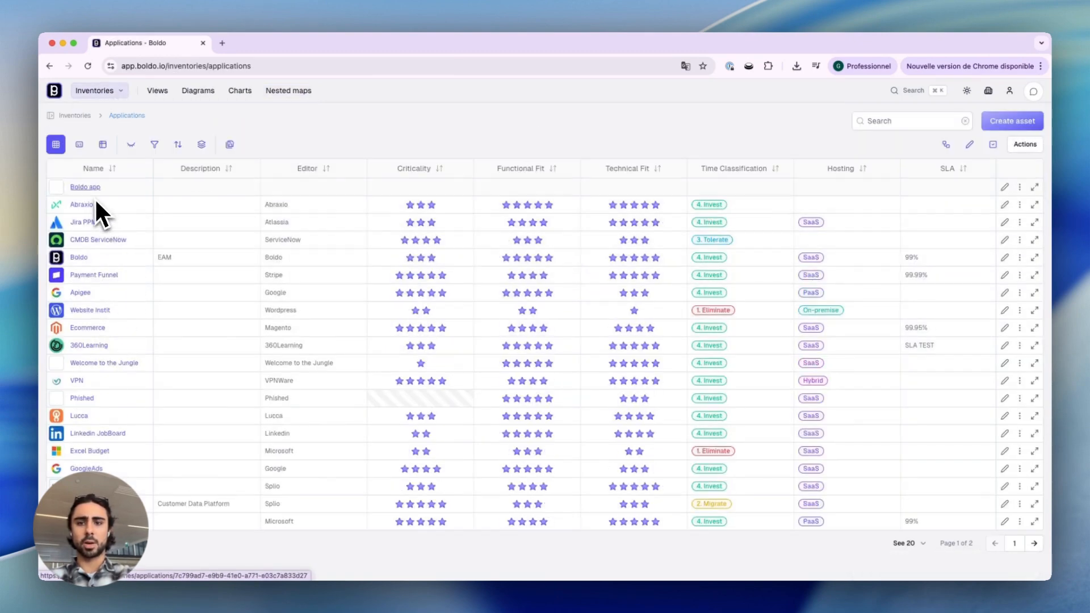
{"action": "left_click", "coordinate": [87, 188]}
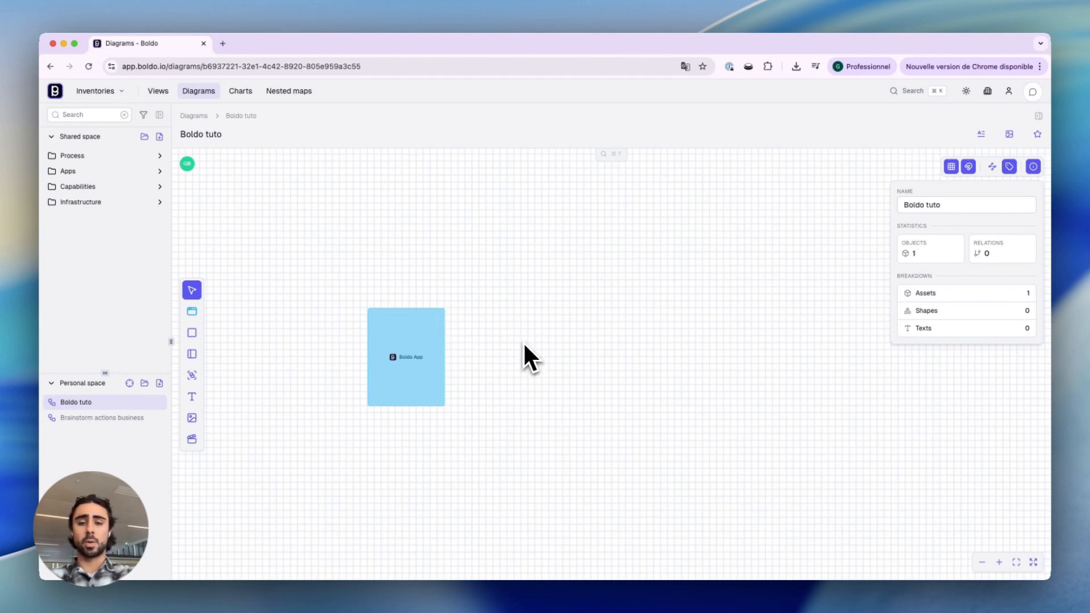
Step: Place an application shape named "ServiceNow" next to Boldo App on the diagram
{"action": "left_click", "coordinate": [192, 311]}
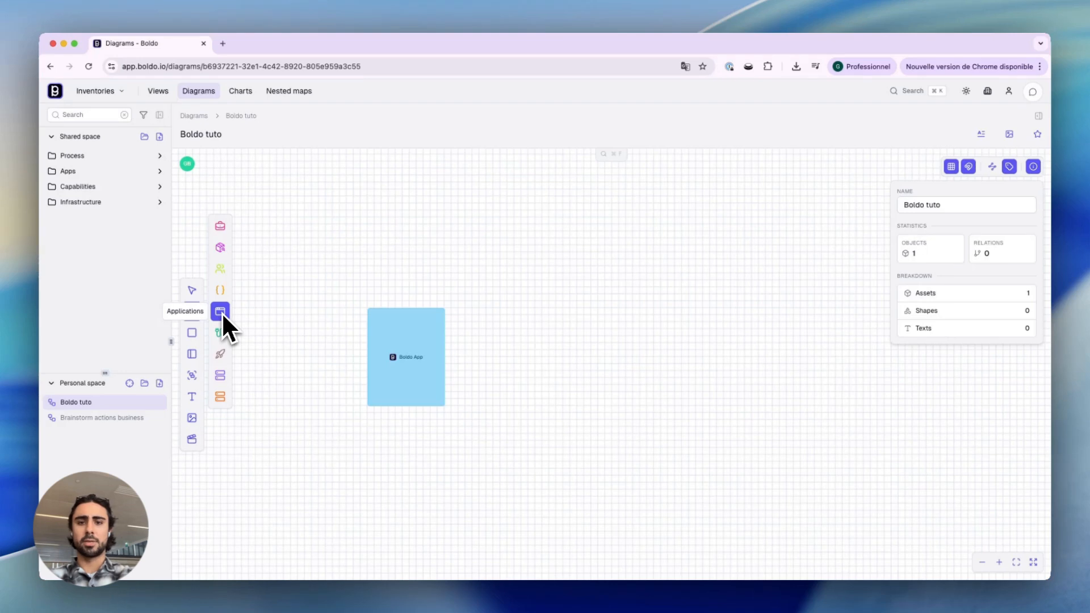
{"action": "left_click", "coordinate": [221, 311]}
{"action": "left_click", "coordinate": [586, 327]}
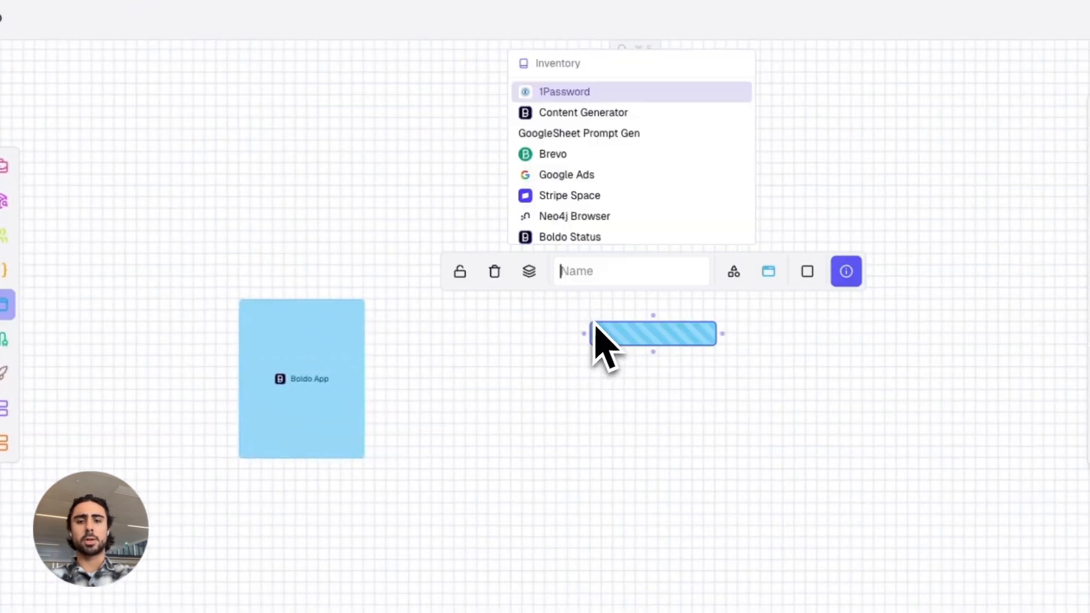
{"action": "type", "text": "Serv"}
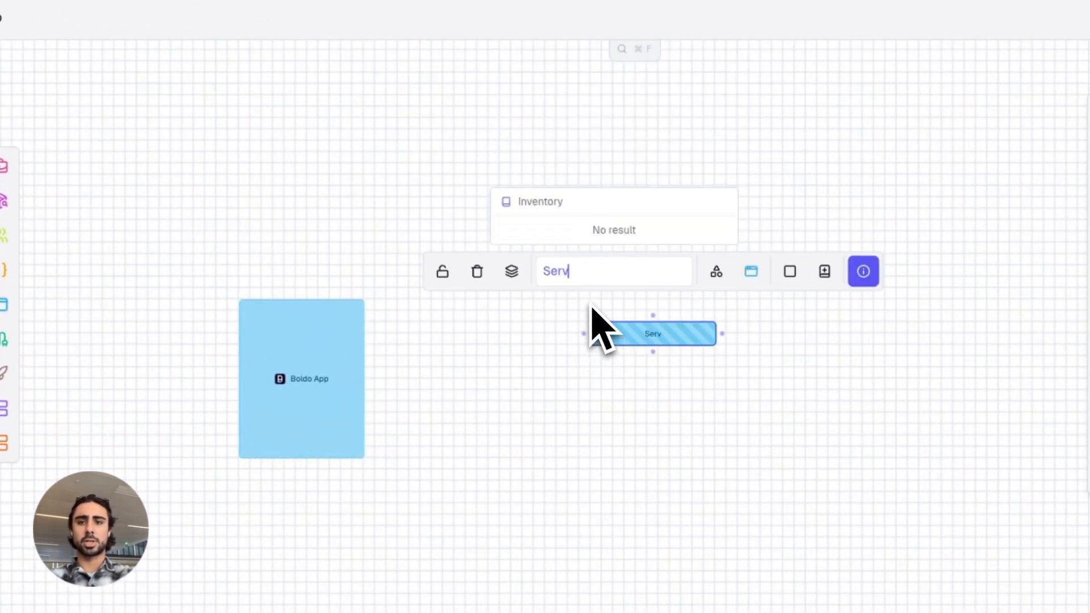
{"action": "type", "text": "iceNow"}
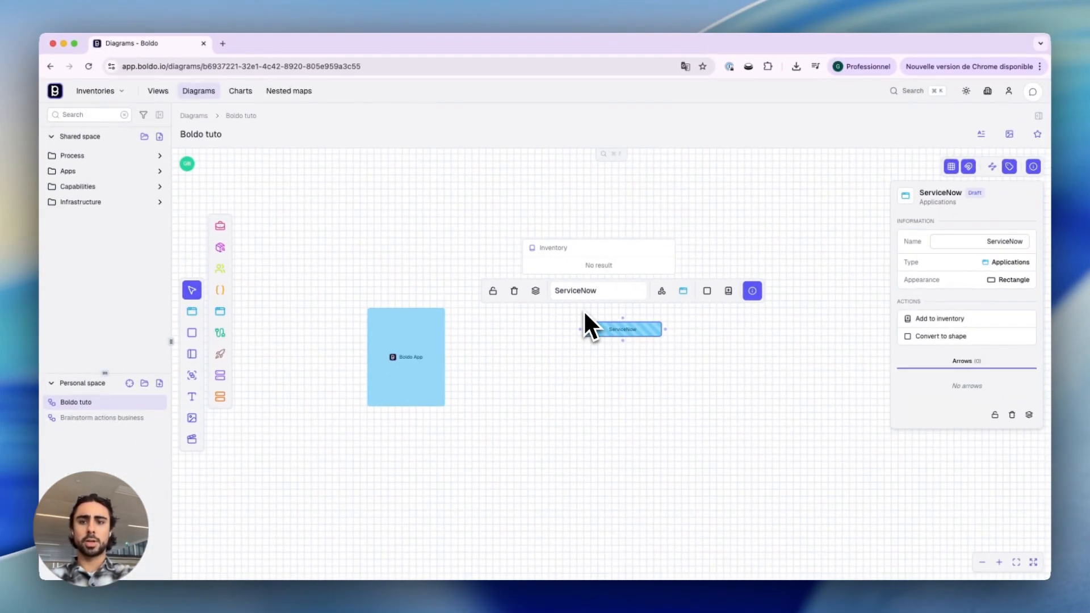
{"action": "key", "text": "Return"}
{"action": "mouse_move", "coordinate": [603, 329]}
{"action": "left_mouse_down"}
{"action": "mouse_move", "coordinate": [591, 323]}
{"action": "mouse_move", "coordinate": [614, 339]}
{"action": "left_mouse_up"}
{"action": "left_click", "coordinate": [613, 391]}
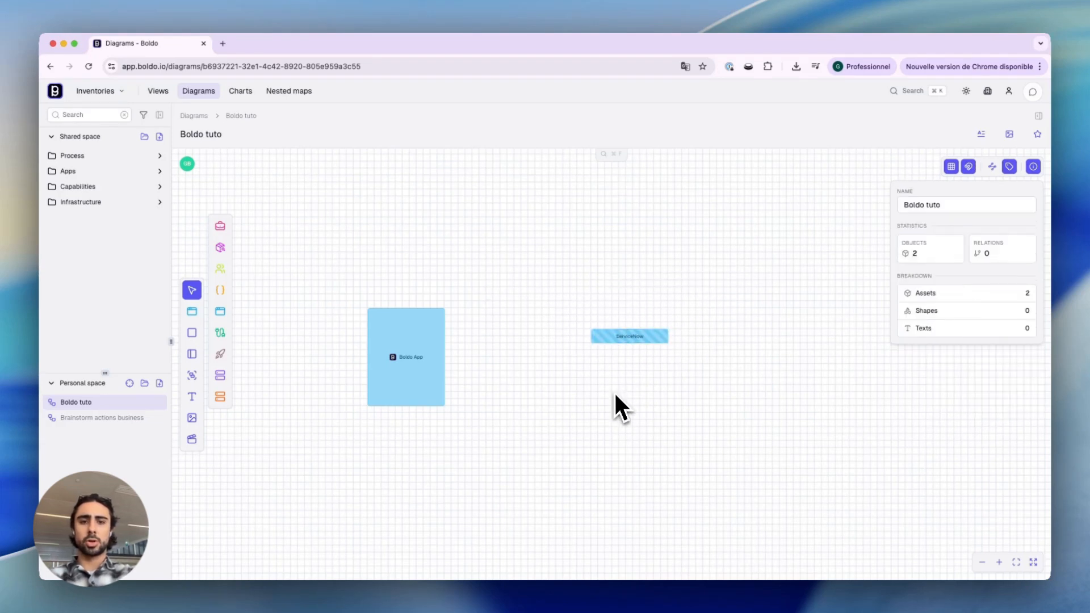
Step: Add the ServiceNow shape to the inventory
{"action": "left_click", "coordinate": [626, 335]}
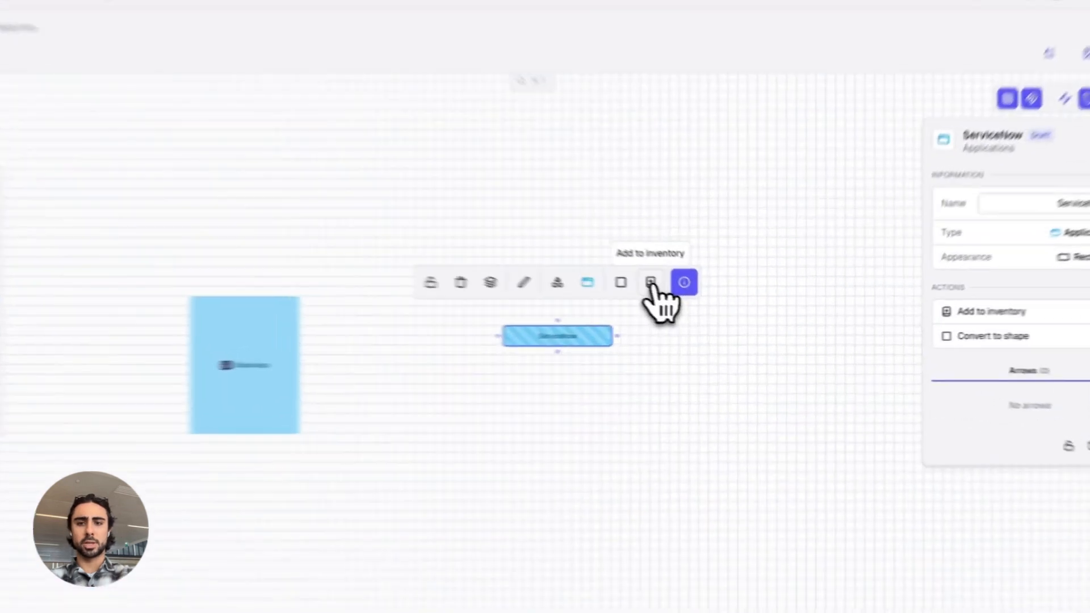
{"action": "left_click", "coordinate": [696, 299]}
{"action": "left_click_drag", "start_coordinate": [546, 337], "coordinate": [534, 370]}
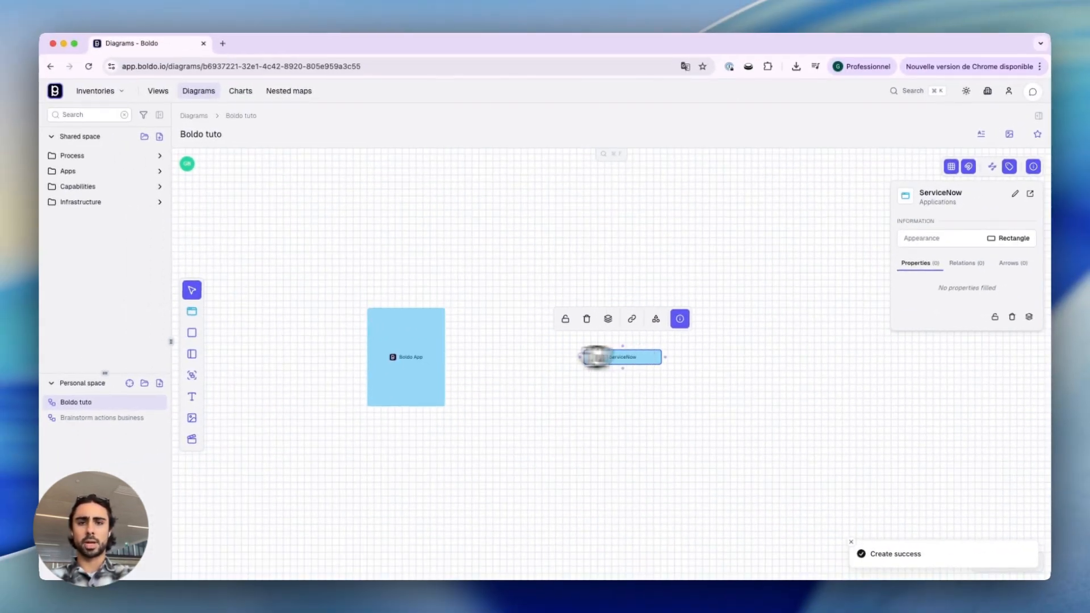
Step: Place a circle-shaped interface named "ServiceNow > Boldo" between Boldo App and ServiceNow on the diagram
{"action": "left_click", "coordinate": [193, 311]}
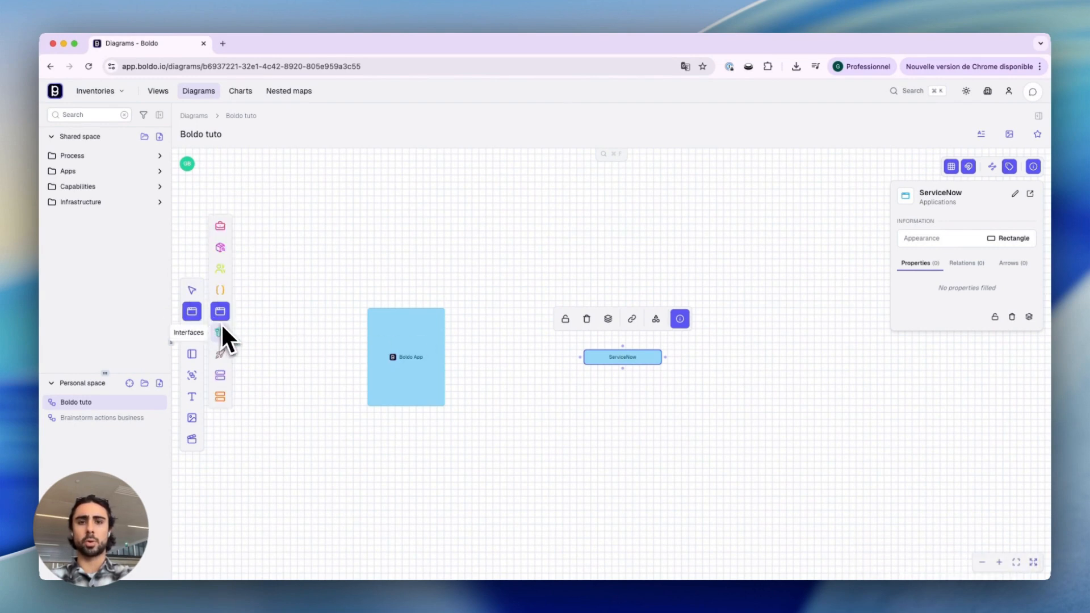
{"action": "left_click_drag", "start_coordinate": [220, 333], "coordinate": [491, 351]}
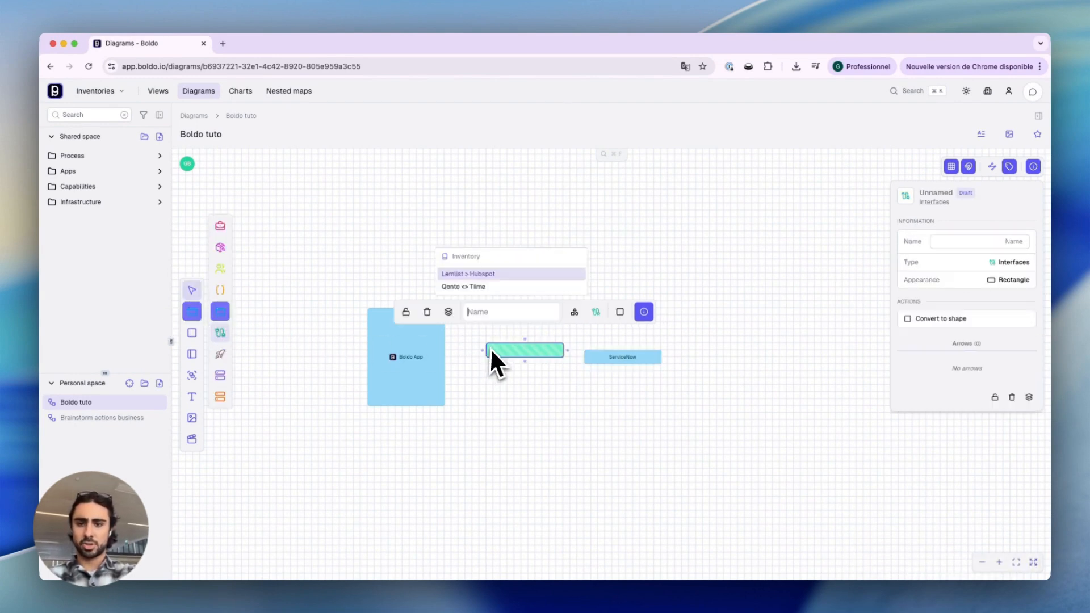
{"action": "left_click", "coordinate": [620, 312]}
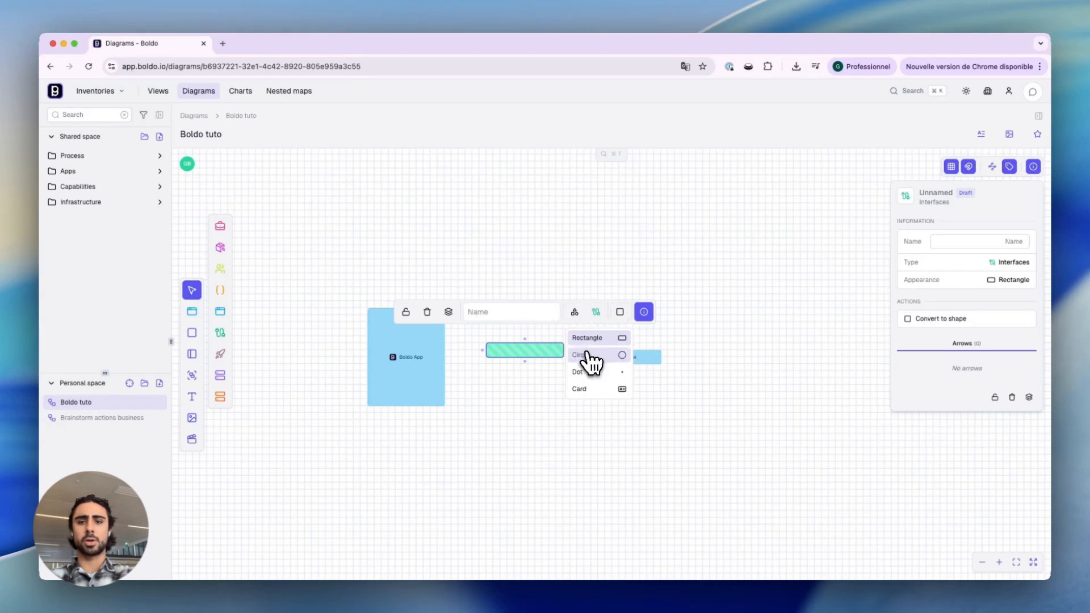
{"action": "left_click", "coordinate": [588, 356]}
{"action": "type", "text": "Service"}
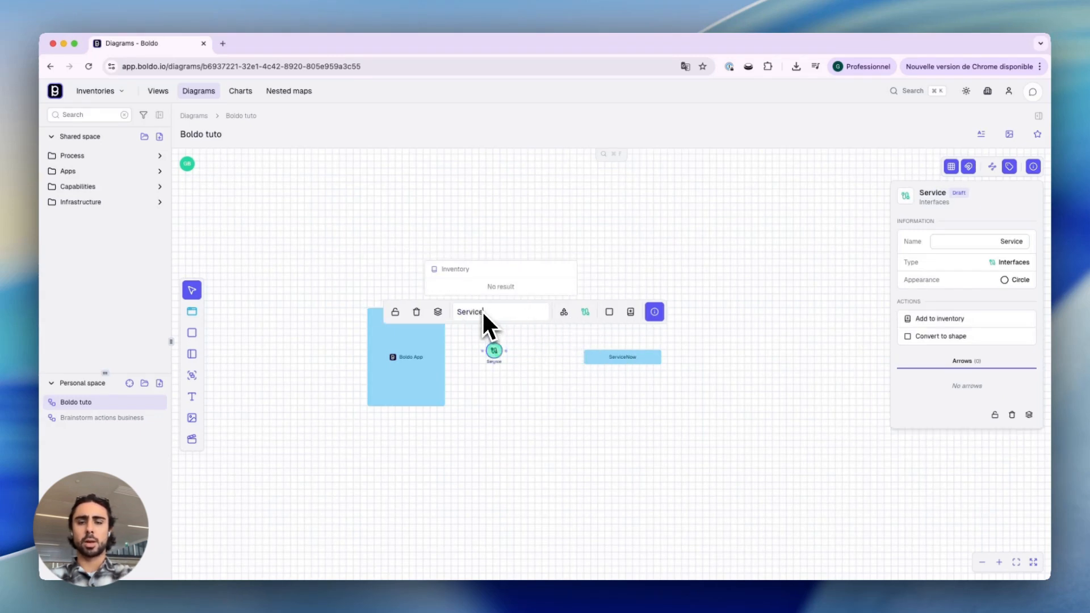
{"action": "type", "text": "Now > Boldo"}
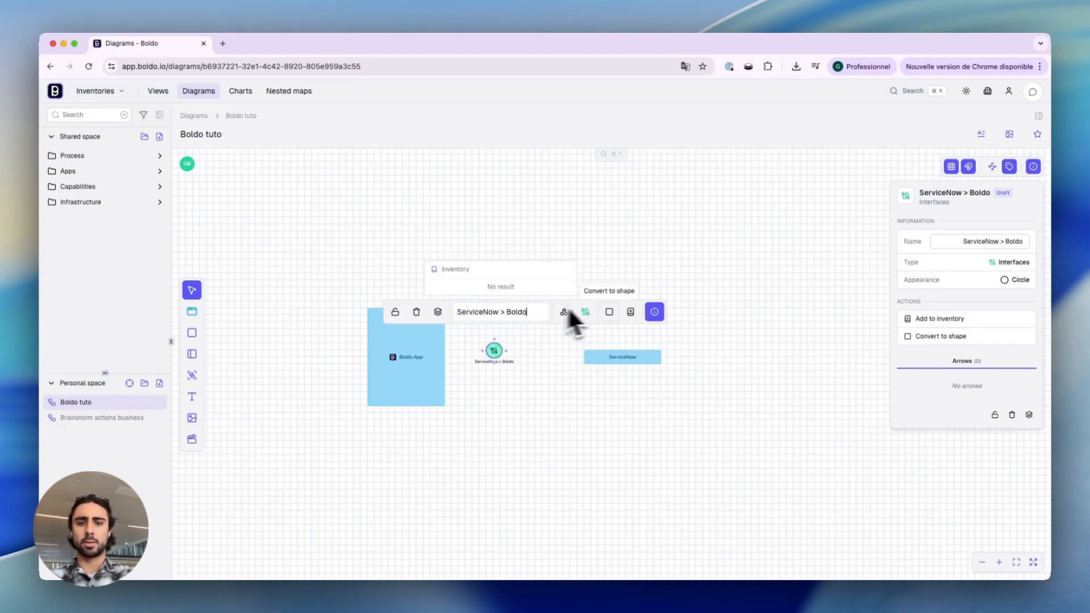
Step: Connect the ServiceNow > Boldo interface to ServiceNow with an "Is source of" relation
{"action": "left_click", "coordinate": [629, 311]}
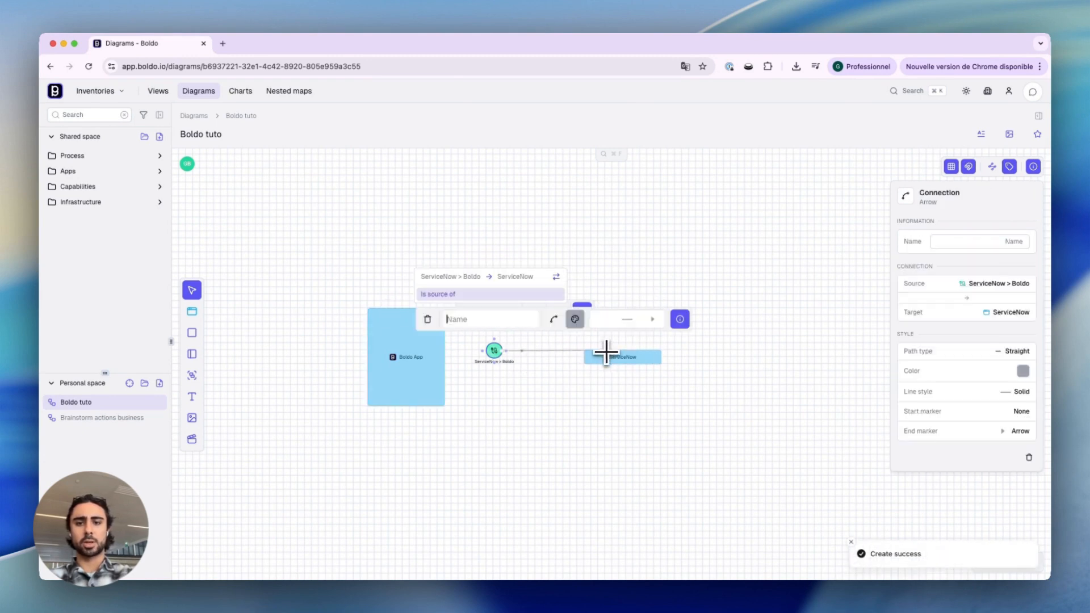
{"action": "left_click", "coordinate": [485, 296]}
Step: Link the interface to Boldo App with an "Is source of" relation and nudge the interface shape into place
{"action": "left_click", "coordinate": [494, 351]}
{"action": "left_click_drag", "start_coordinate": [494, 348], "coordinate": [418, 344]}
{"action": "left_click", "coordinate": [388, 302]}
{"action": "left_click", "coordinate": [511, 381]}
{"action": "left_click_drag", "start_coordinate": [494, 351], "coordinate": [515, 366]}
{"action": "left_click", "coordinate": [493, 409]}
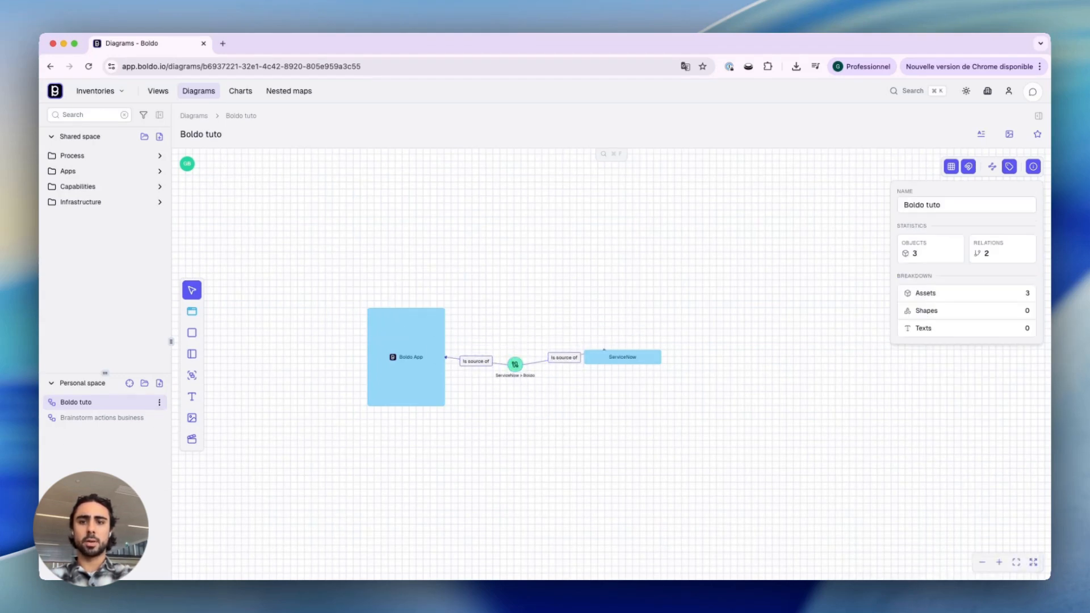